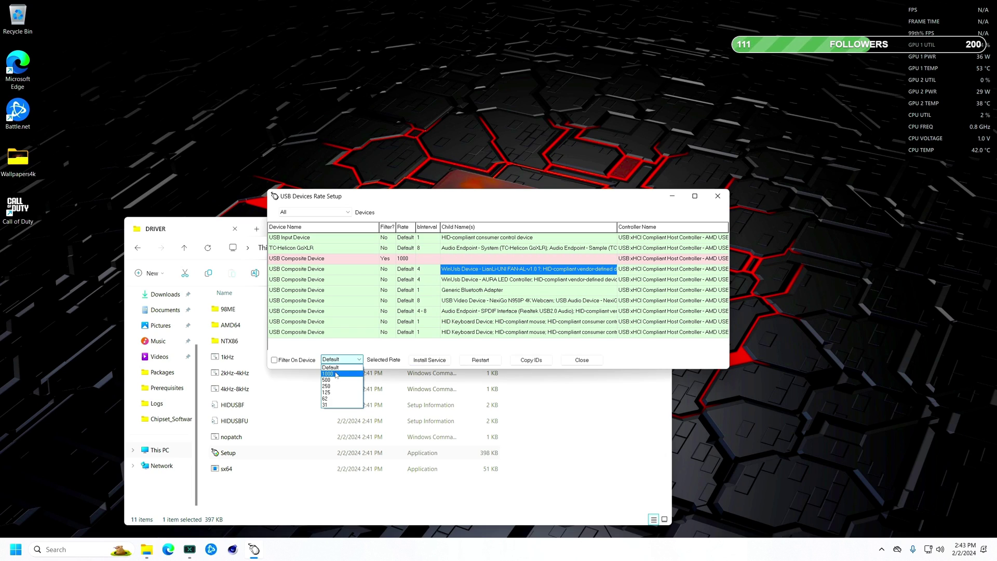
Set the composite device's rate to 1000, install the rate service, and enable Filter On Device
click(351, 371)
click(410, 360)
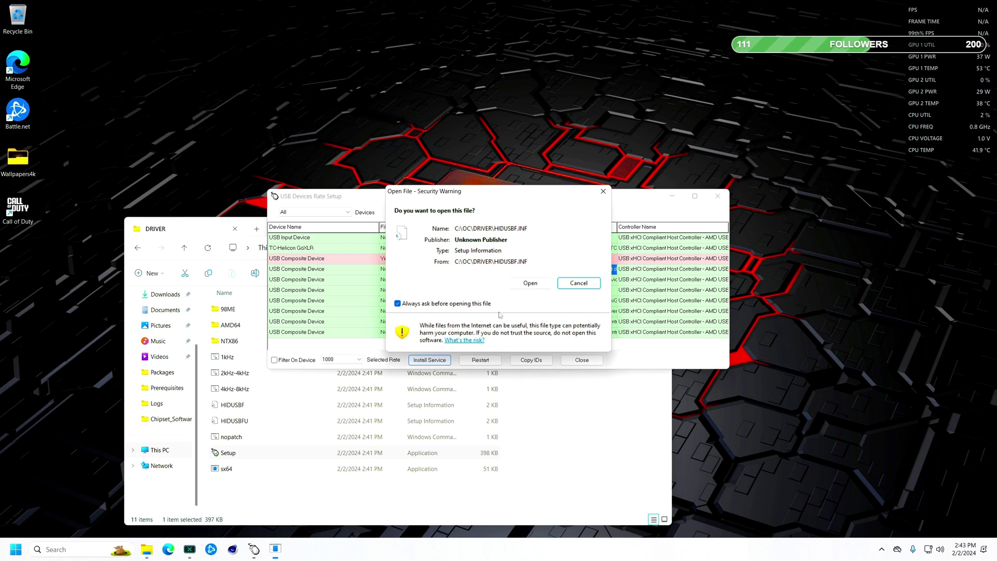
click(518, 286)
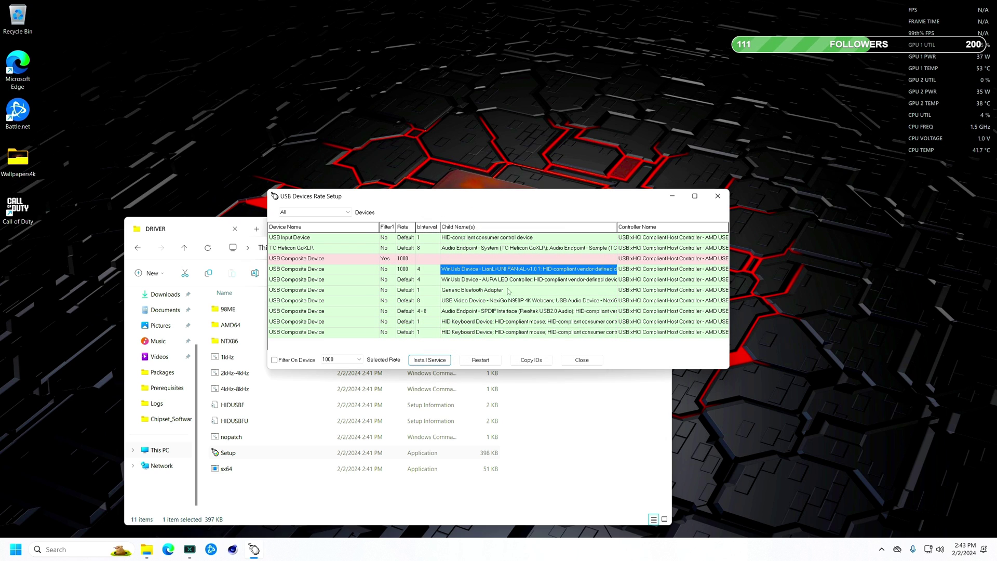
click(297, 358)
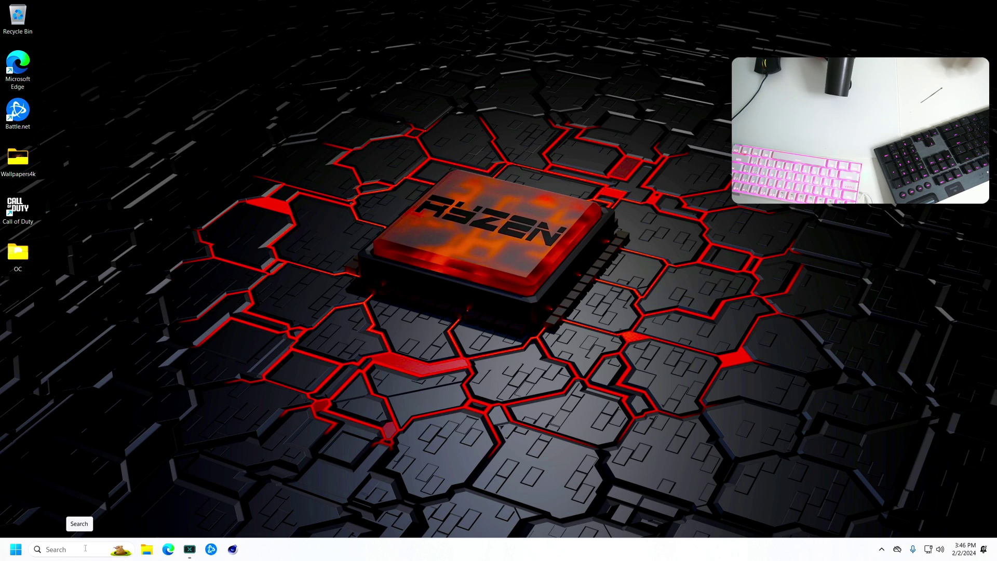
Search Windows for 'CORE ISOLATION' and open the Core isolation best match
click(78, 548)
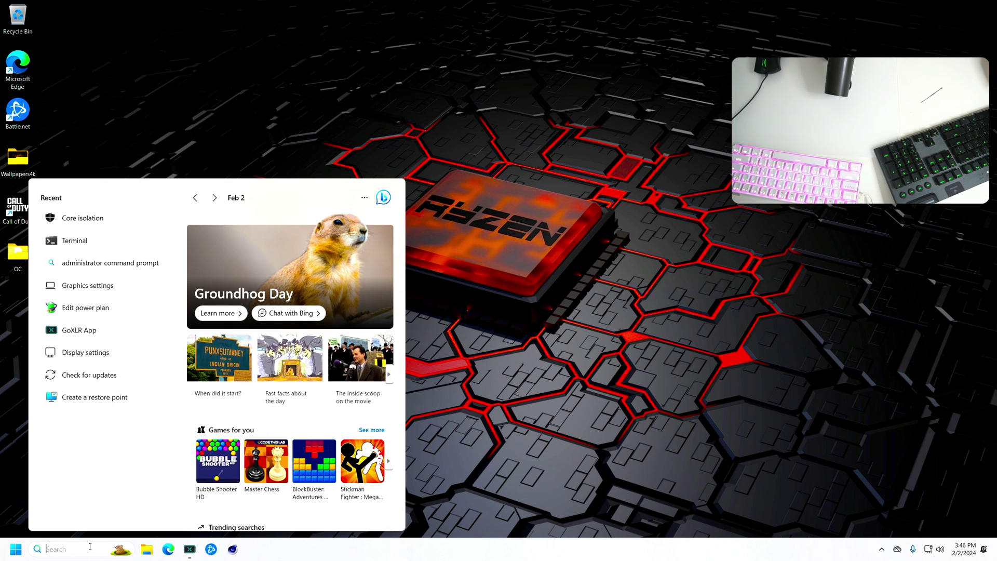
text(COR)
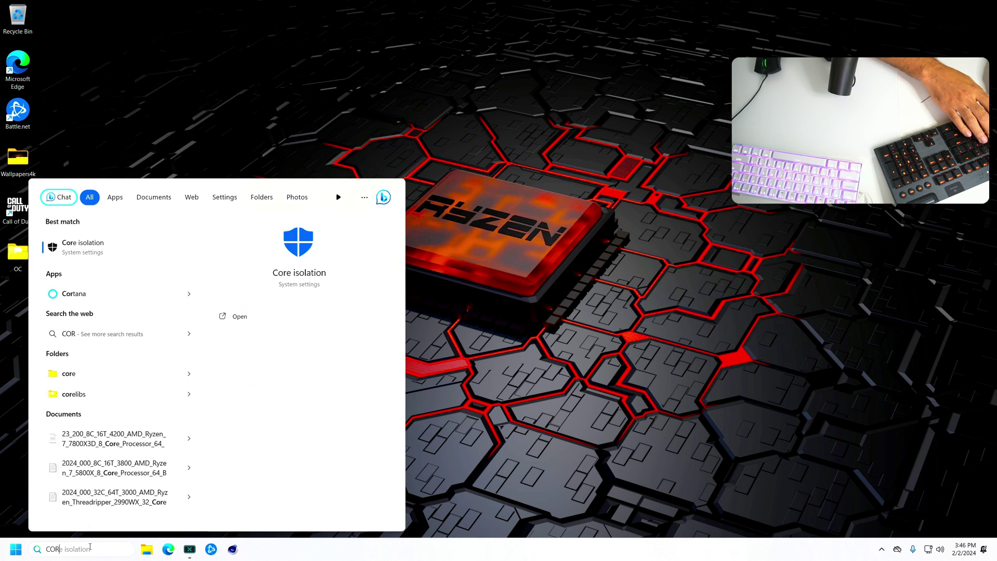
text(E ISOLATI)
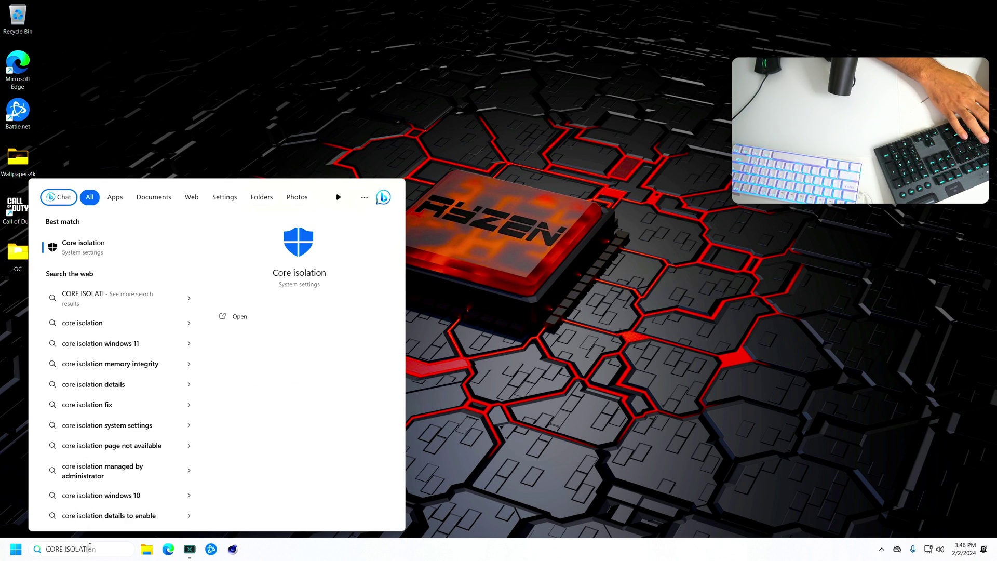
text(ON)
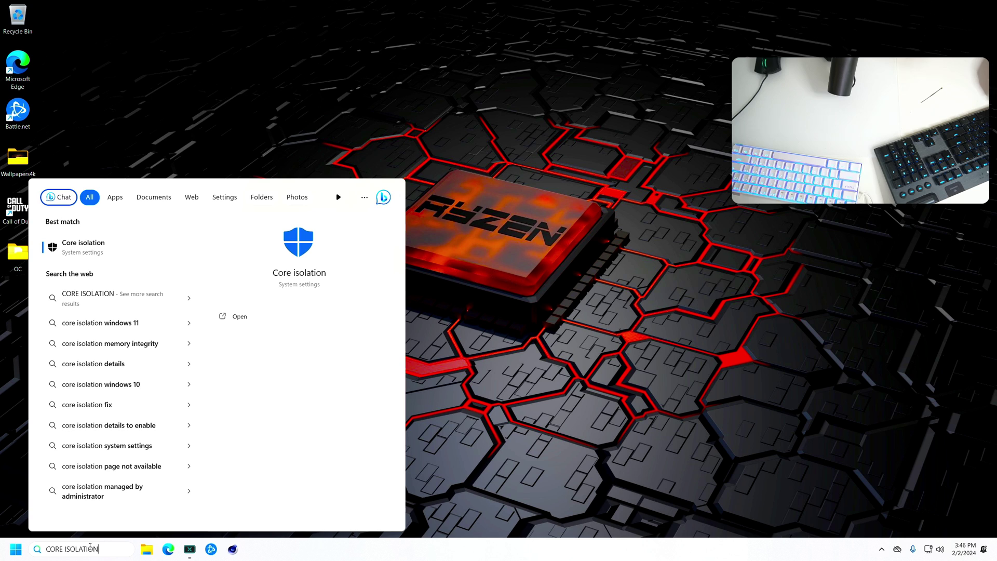
click(162, 245)
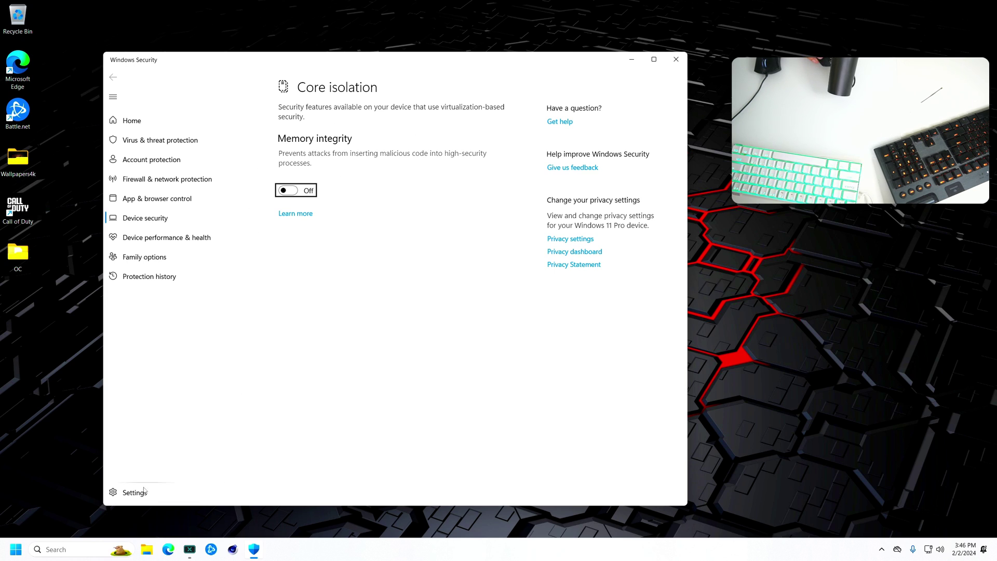
Reopen Windows Search to reveal recent entries such as Create a restore point
click(77, 547)
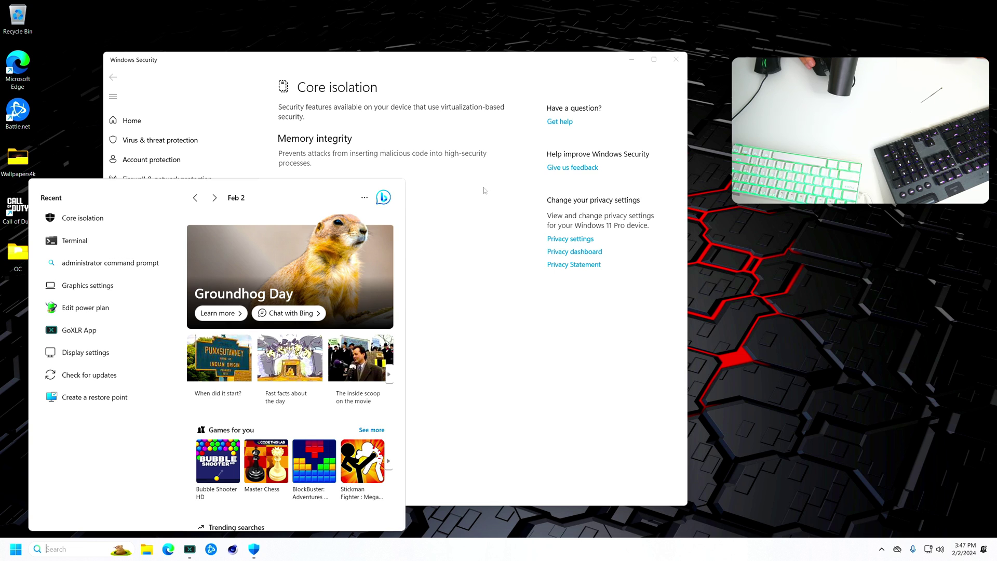
Create a restore point described as 'PREVIOUS VERSION' from the System Protection tab
click(99, 397)
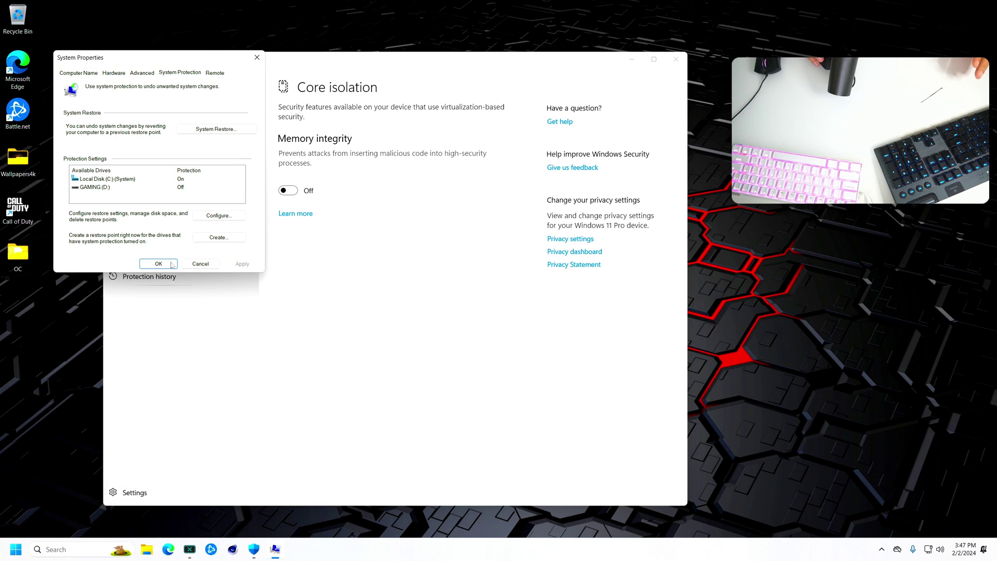
click(216, 236)
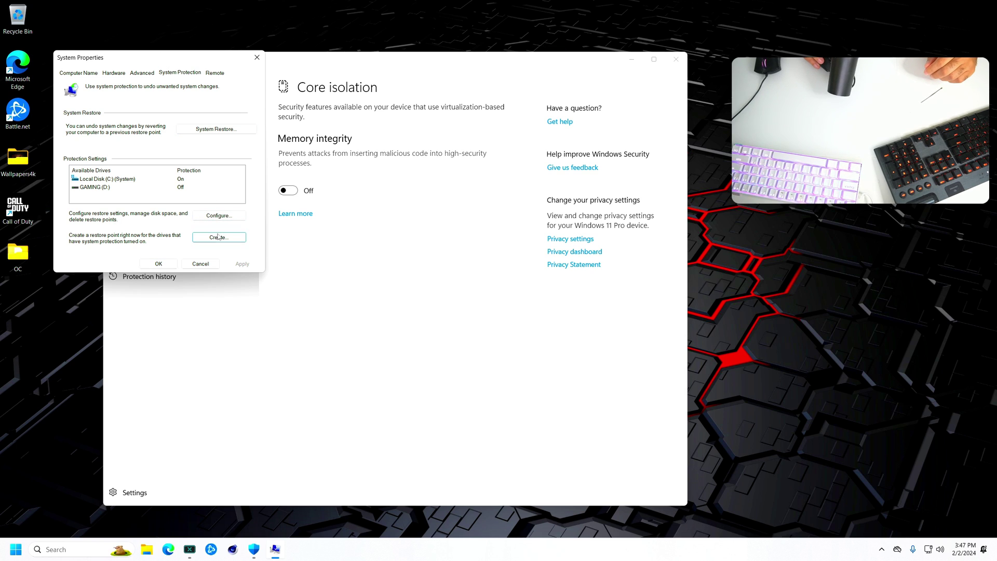
text(PRE)
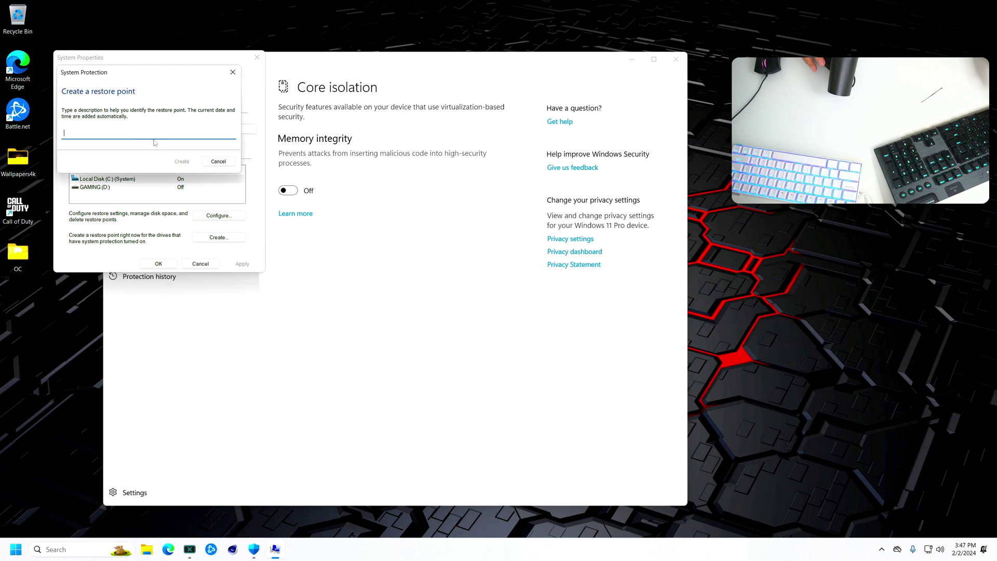
text(VIOUS V)
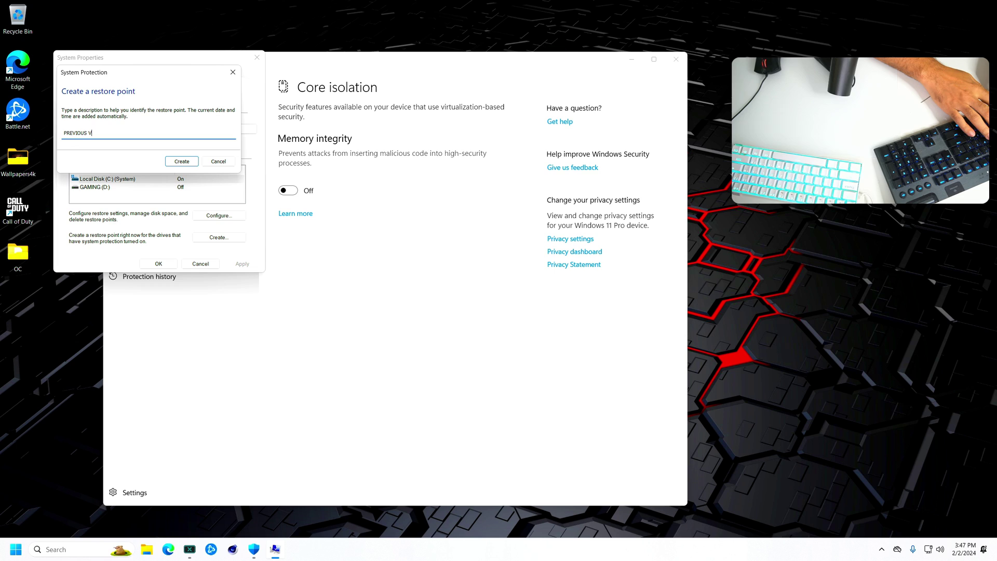
text(ERSION)
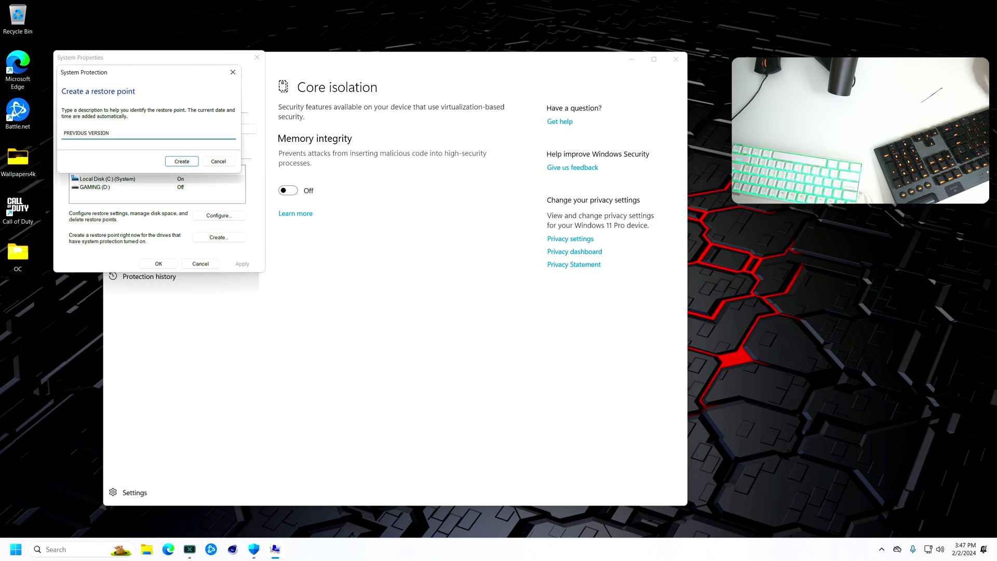
click(170, 162)
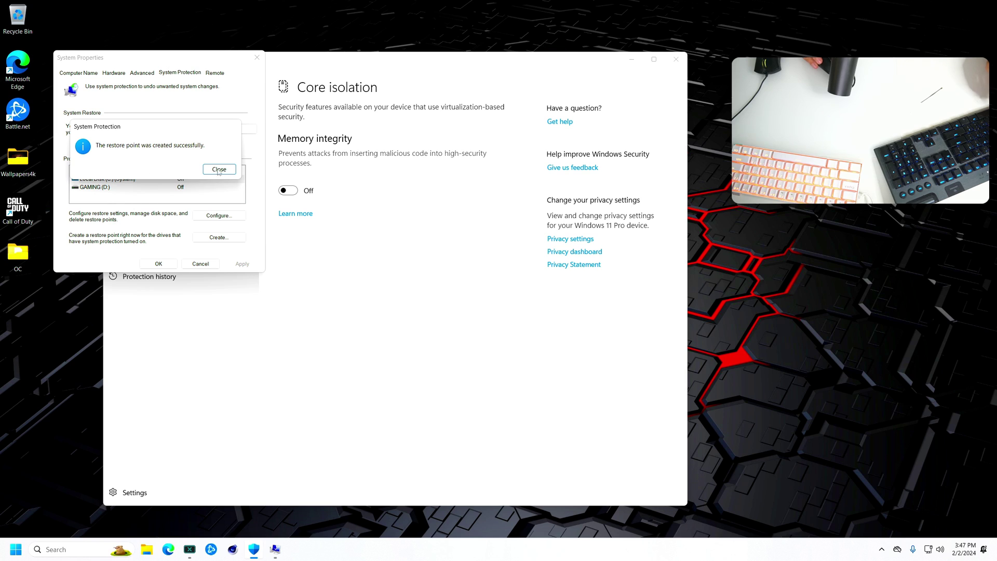
click(219, 170)
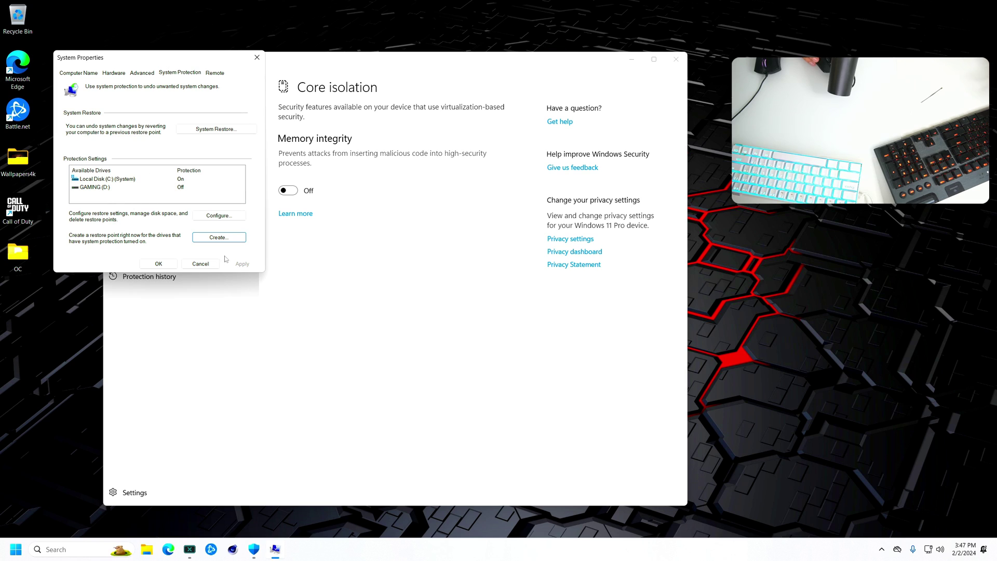
Launch System Restore and advance to the list of available restore points
click(214, 129)
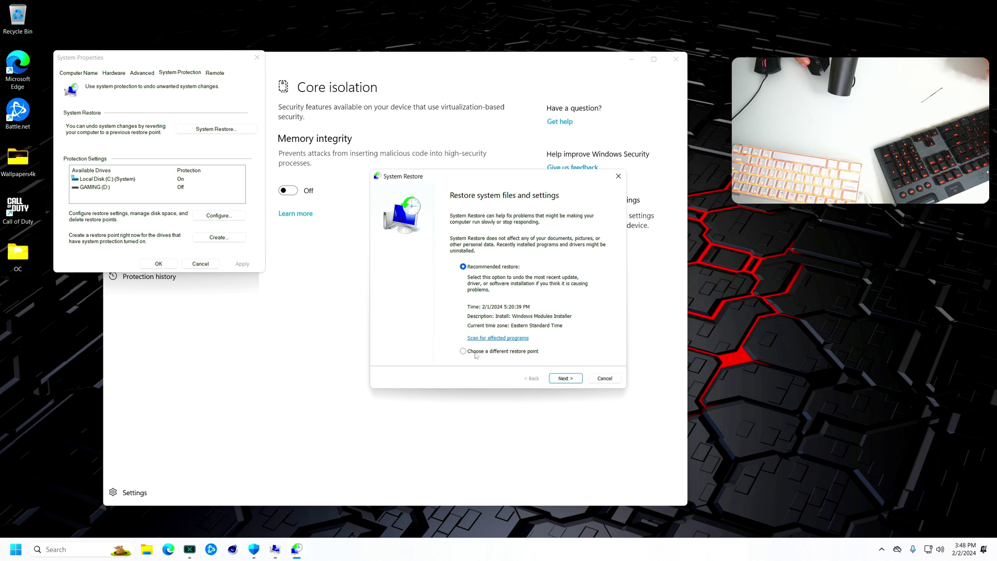
click(556, 378)
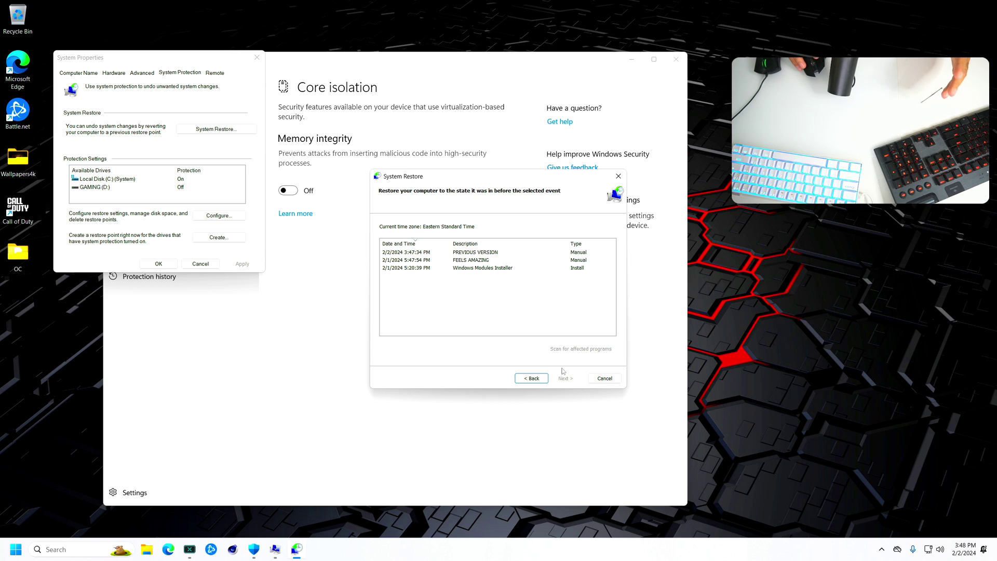
Close the System Restore wizard and System Properties with Esc
key(Escape)
key(Escape)
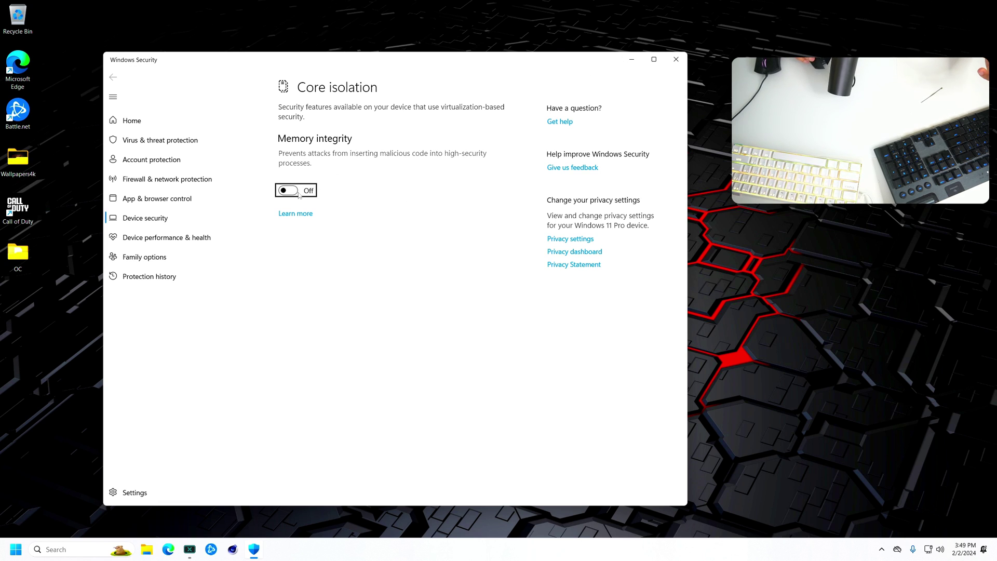
Close Windows Security and run Setup from the OC\DRIVER folder, approving the UAC prompt
click(675, 59)
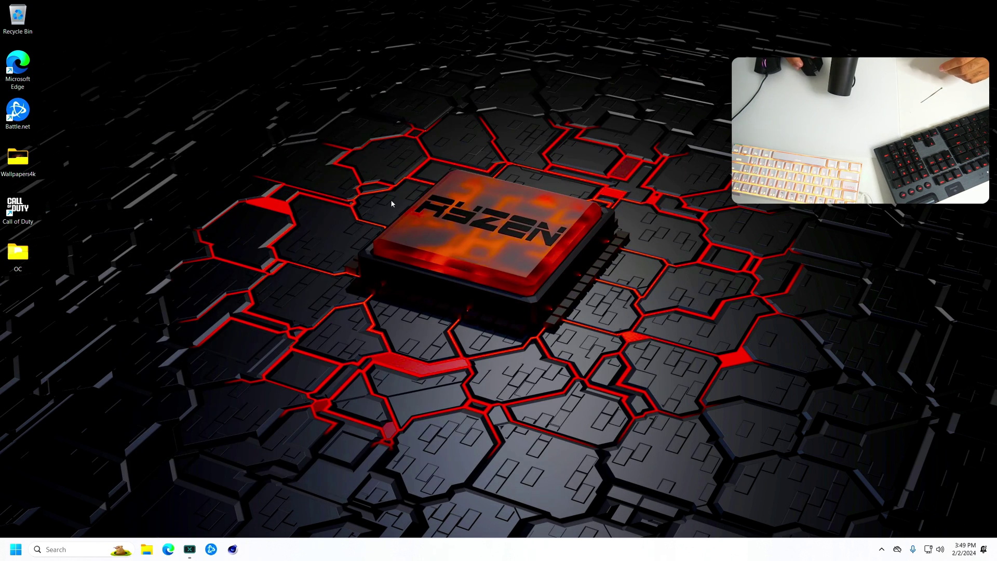
double_click(21, 255)
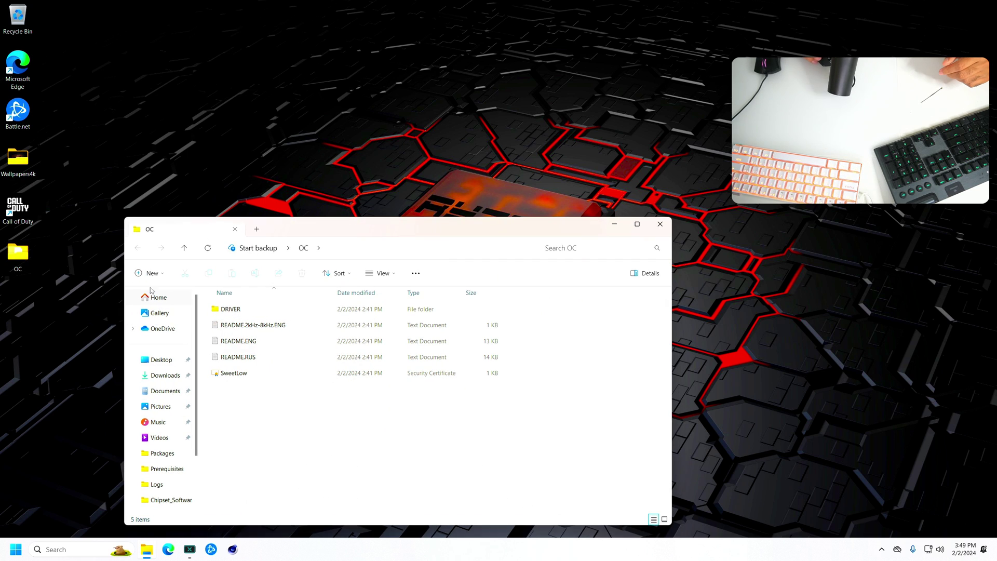
drag(363, 232, 411, 186)
double_click(318, 267)
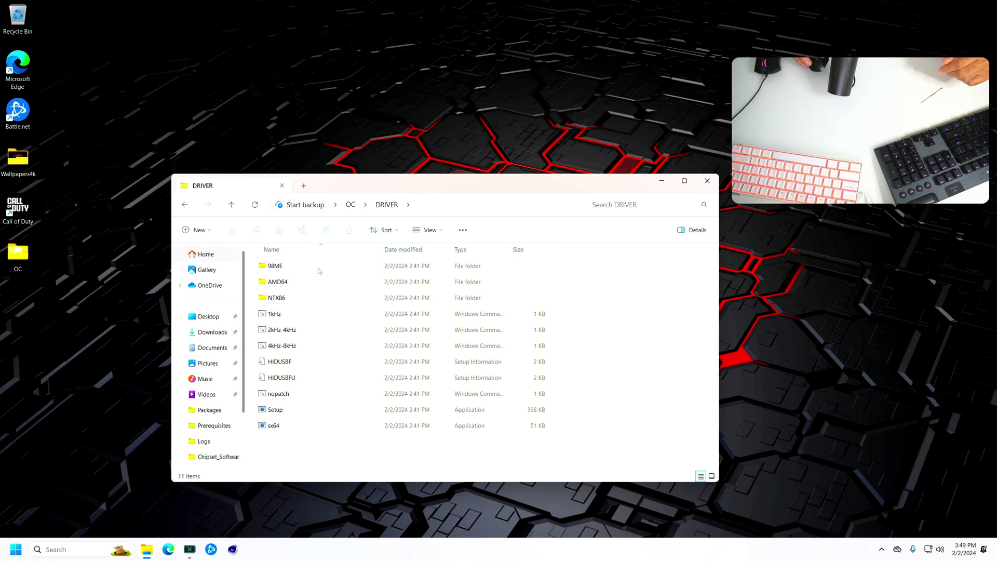
double_click(311, 411)
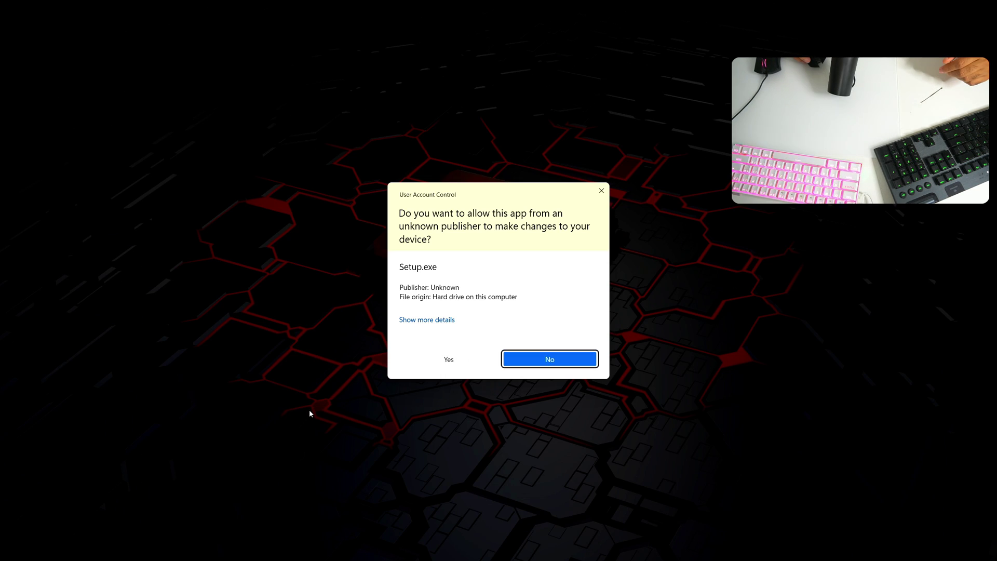
click(438, 361)
click(322, 212)
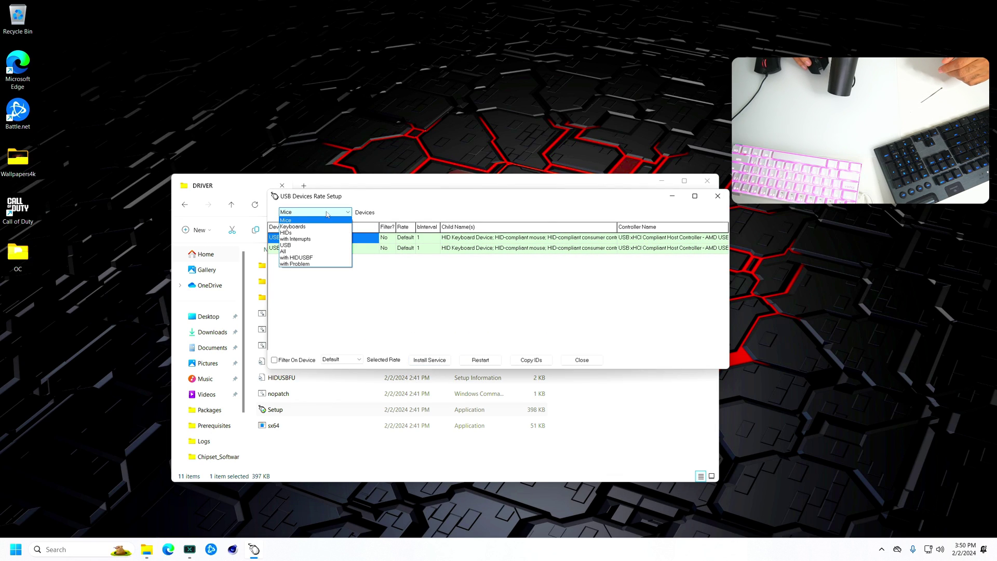
Show All devices, select the wireless controller's composite device, and install a 1000 rate filter
click(292, 252)
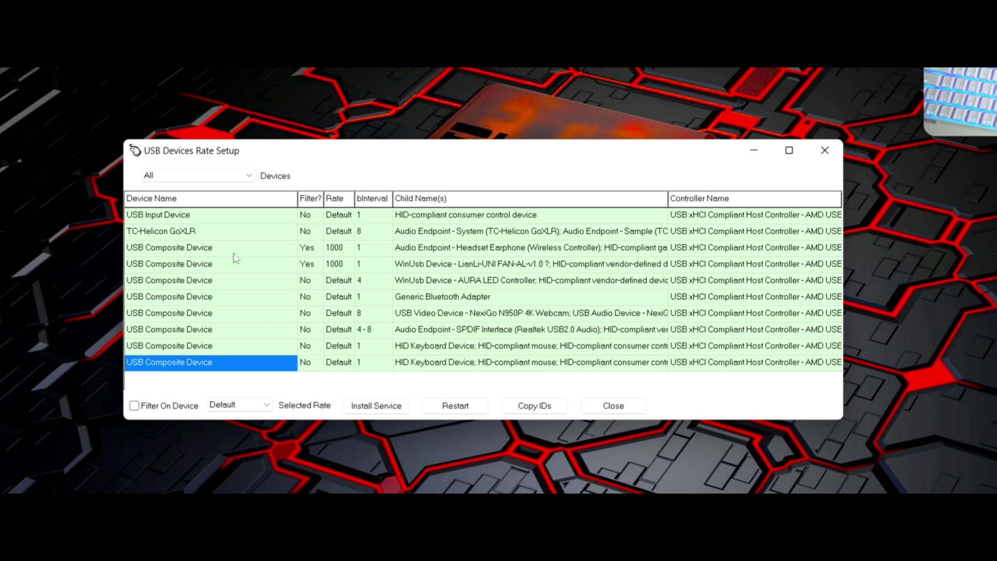
click(273, 248)
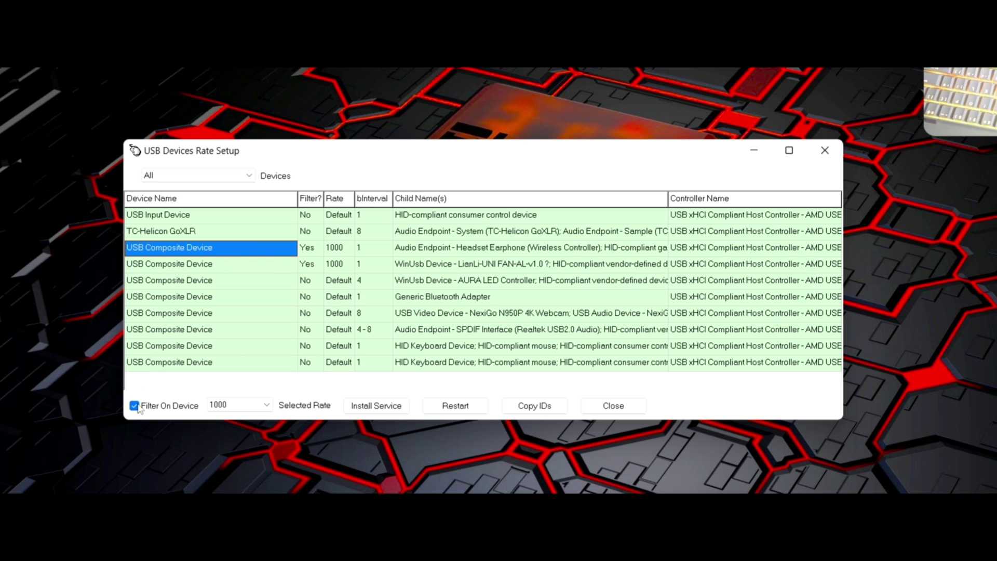
click(227, 405)
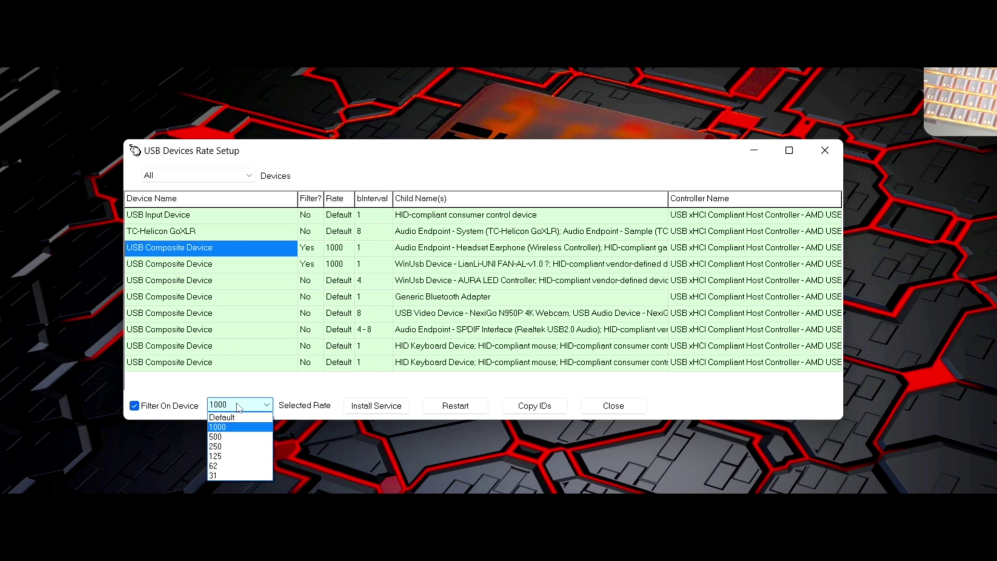
click(222, 428)
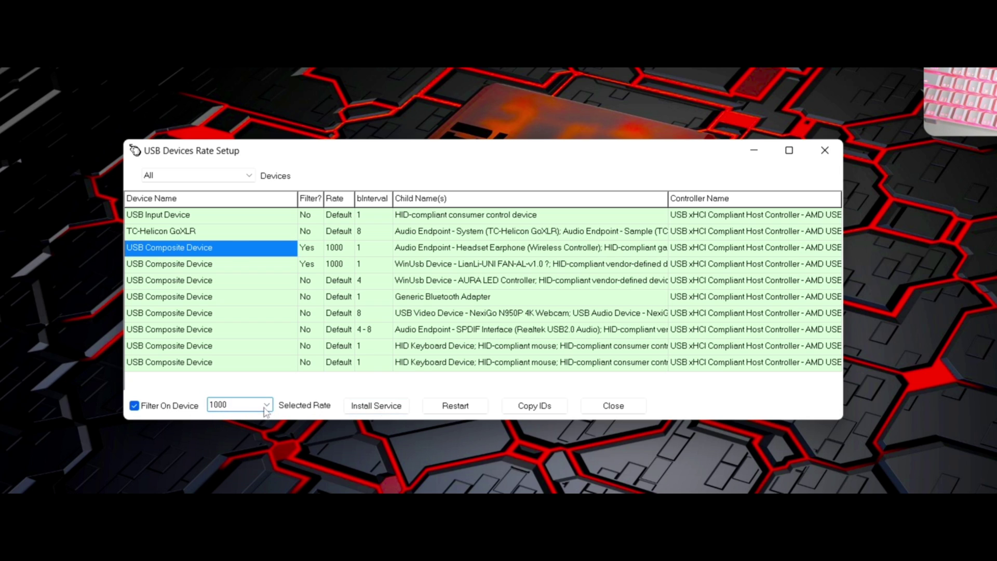
click(374, 408)
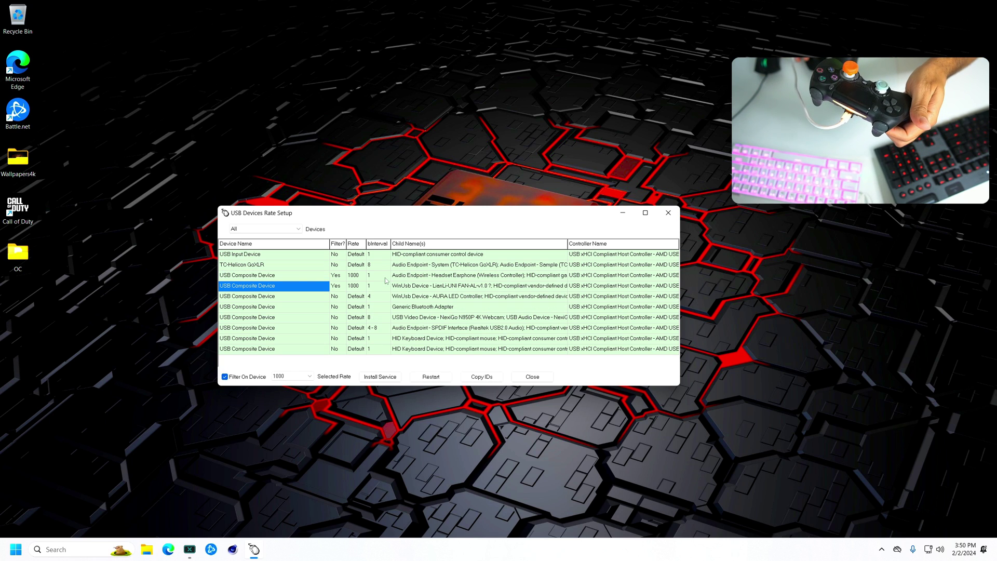
Reselect the wireless controller's device and confirm its polling rate stays at 1000
click(308, 275)
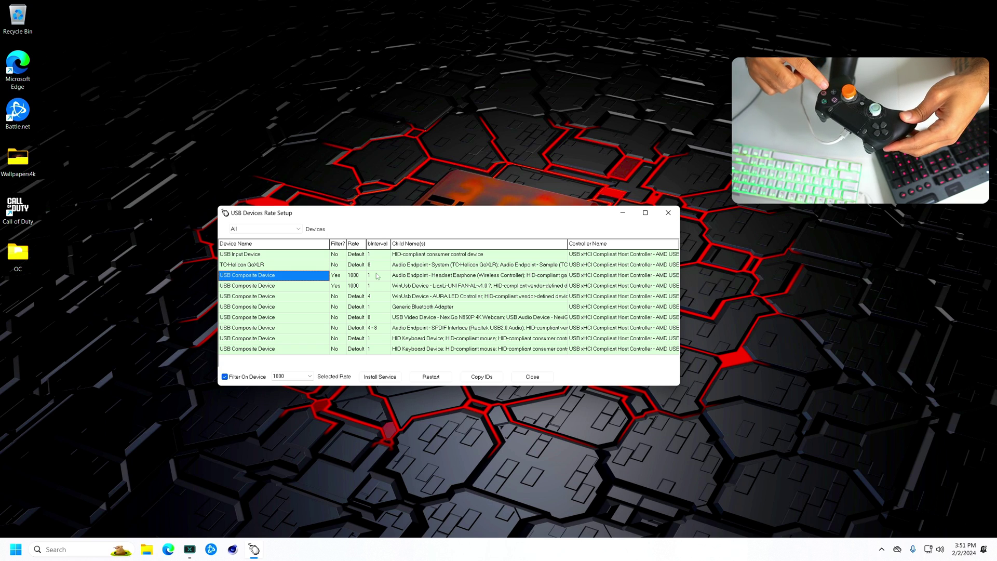
click(304, 376)
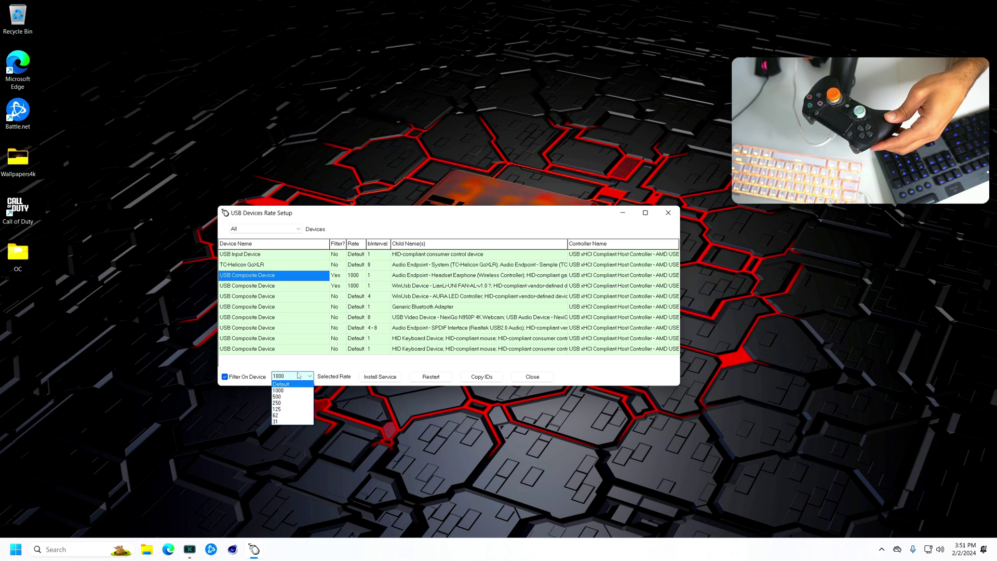
click(287, 390)
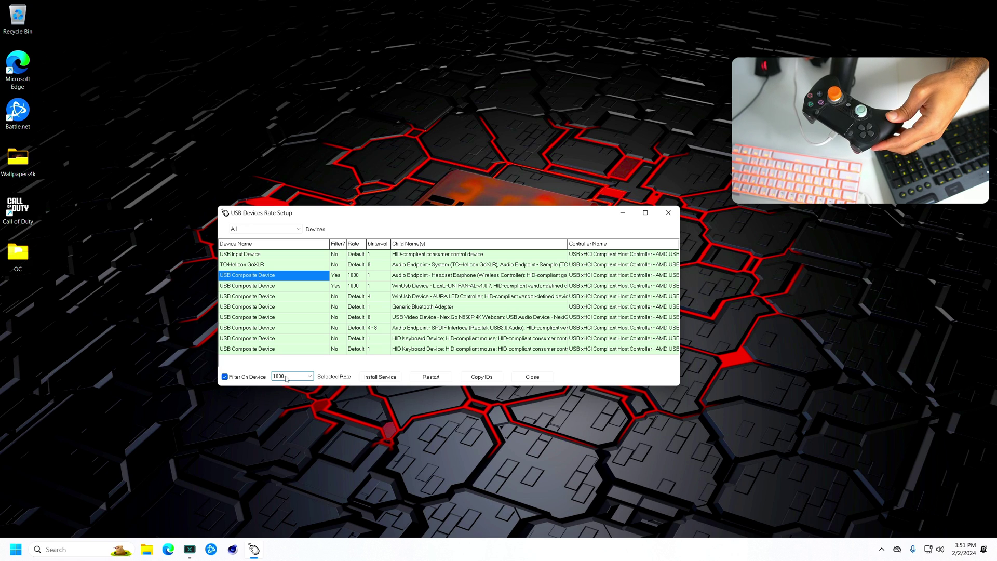